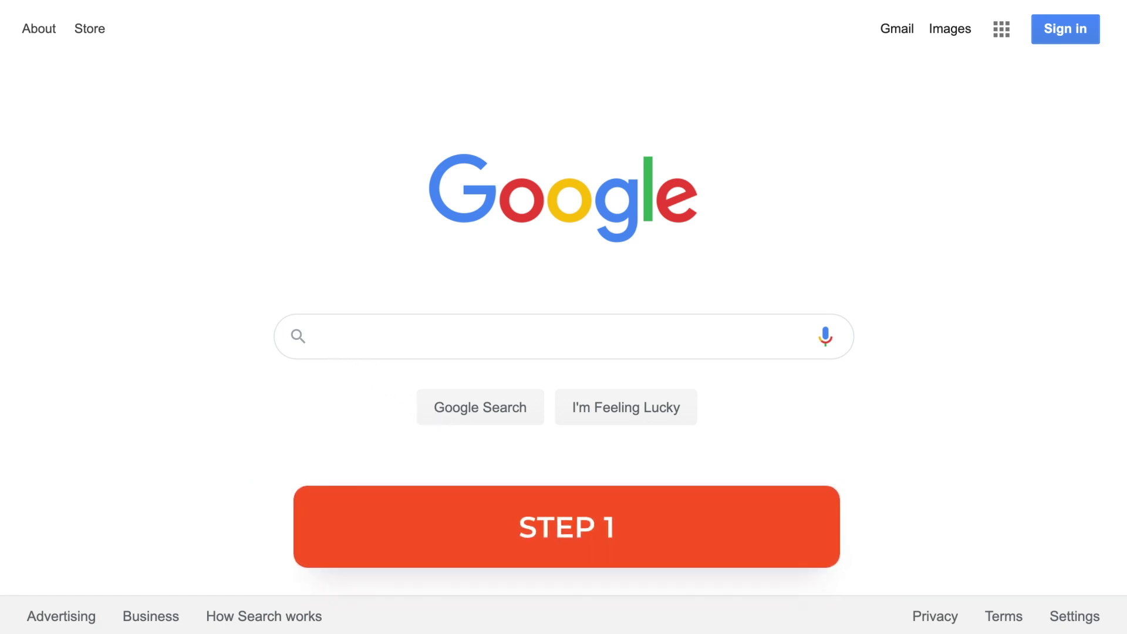
Step: Go to contacts.google.com in Chrome to load the 11-contact list
{"action": "type", "text": "cont"}
{"action": "type", "text": "acts.google.com"}
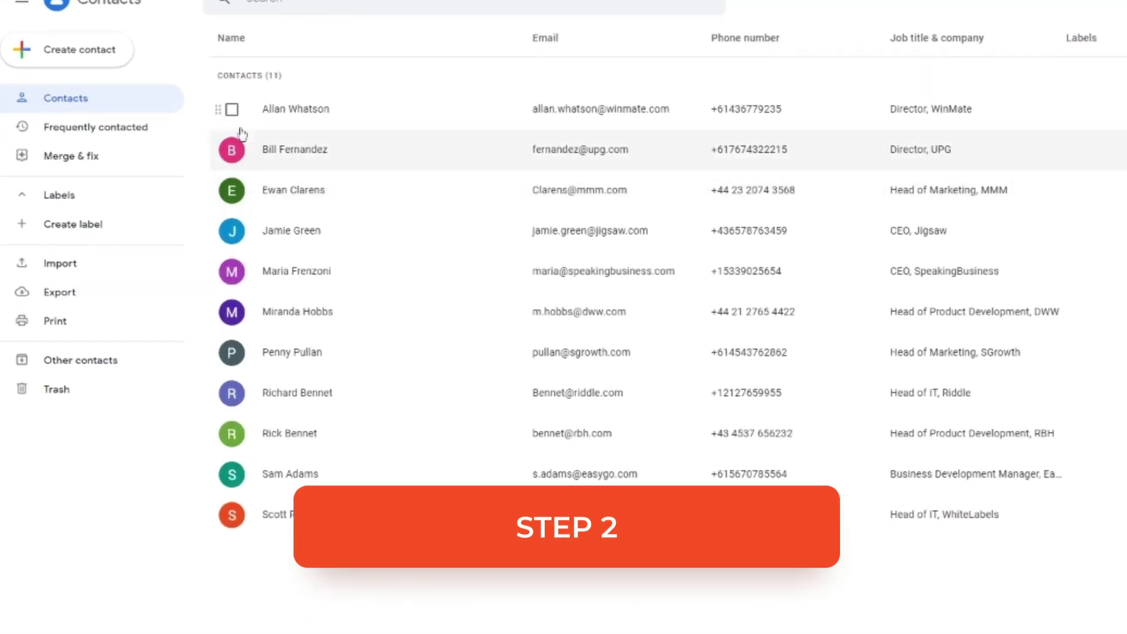
{"action": "left_click", "coordinate": [232, 109]}
{"action": "left_click", "coordinate": [232, 190]}
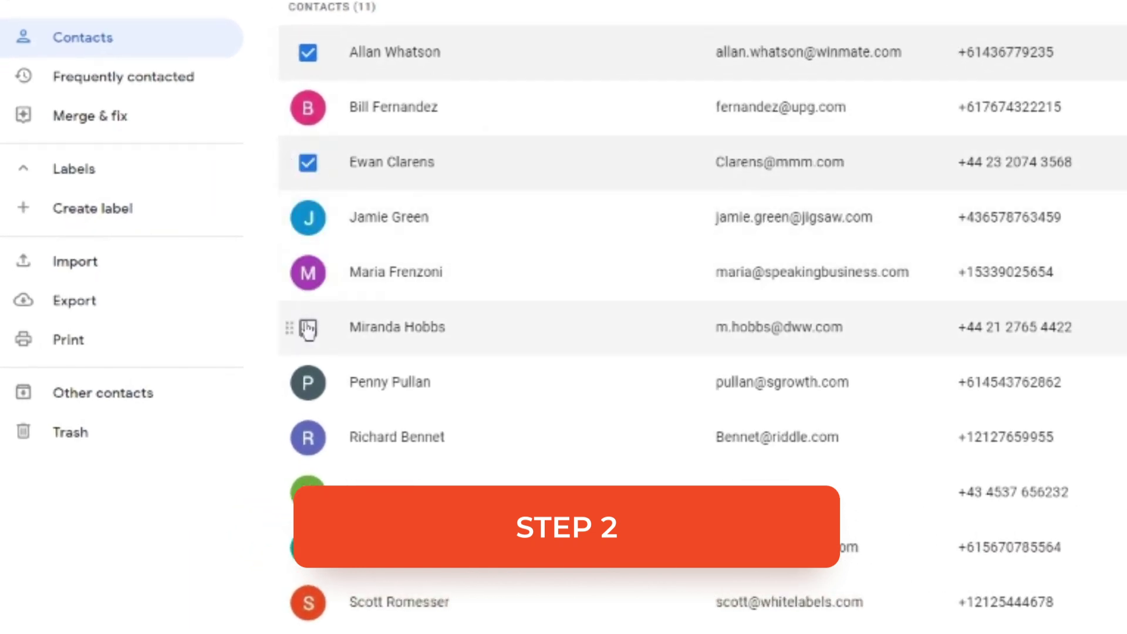
{"action": "left_click", "coordinate": [307, 329]}
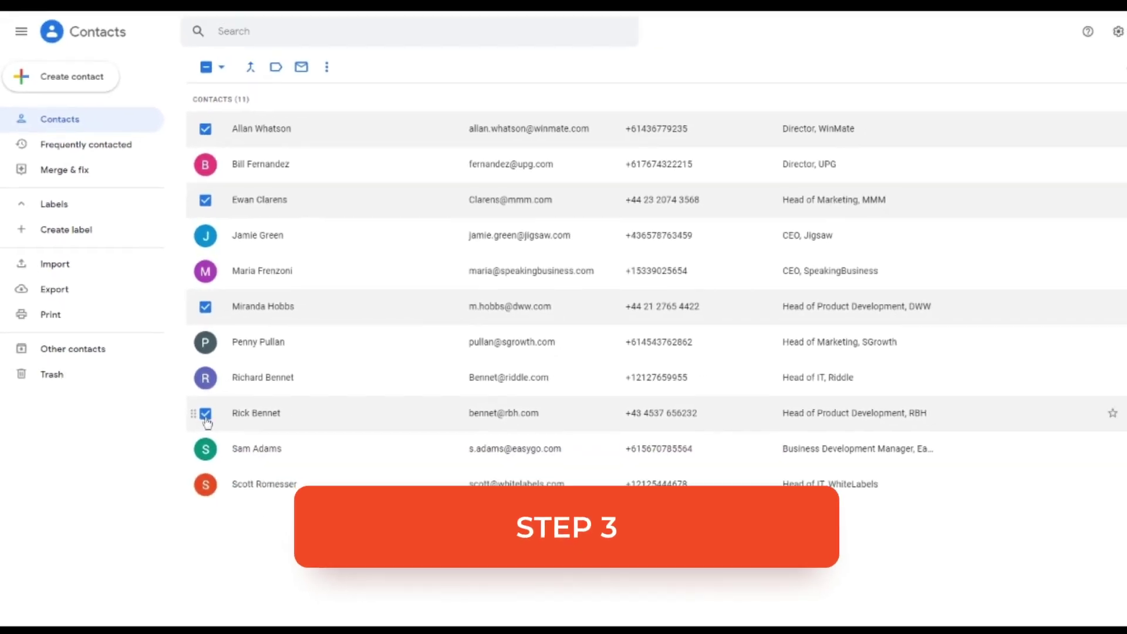
{"action": "left_click", "coordinate": [192, 403]}
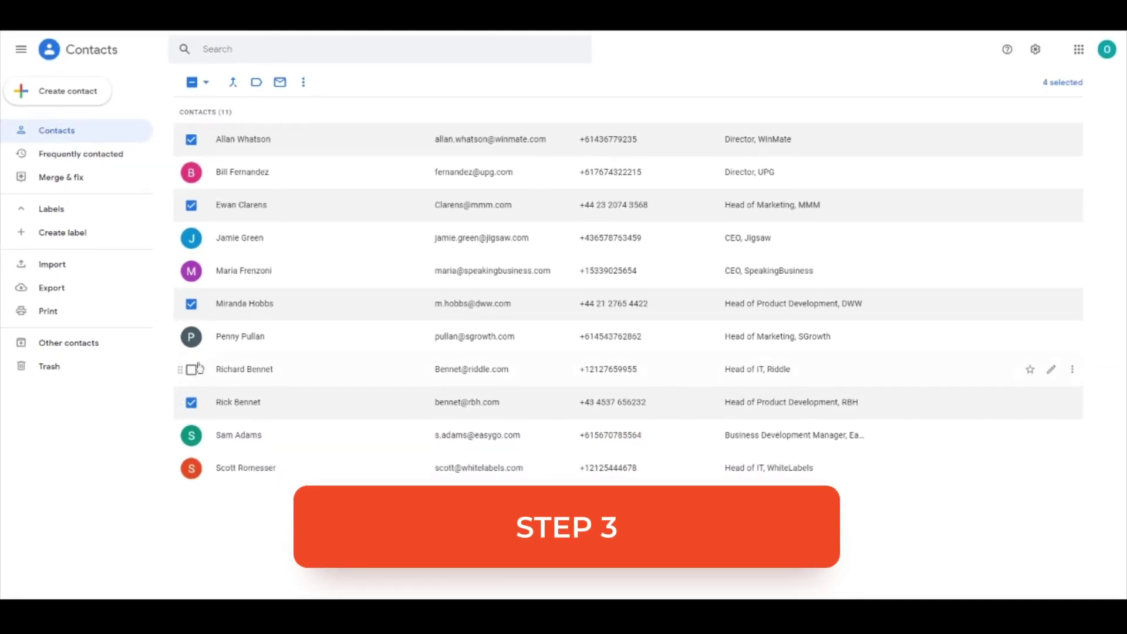
{"action": "left_click", "coordinate": [259, 84]}
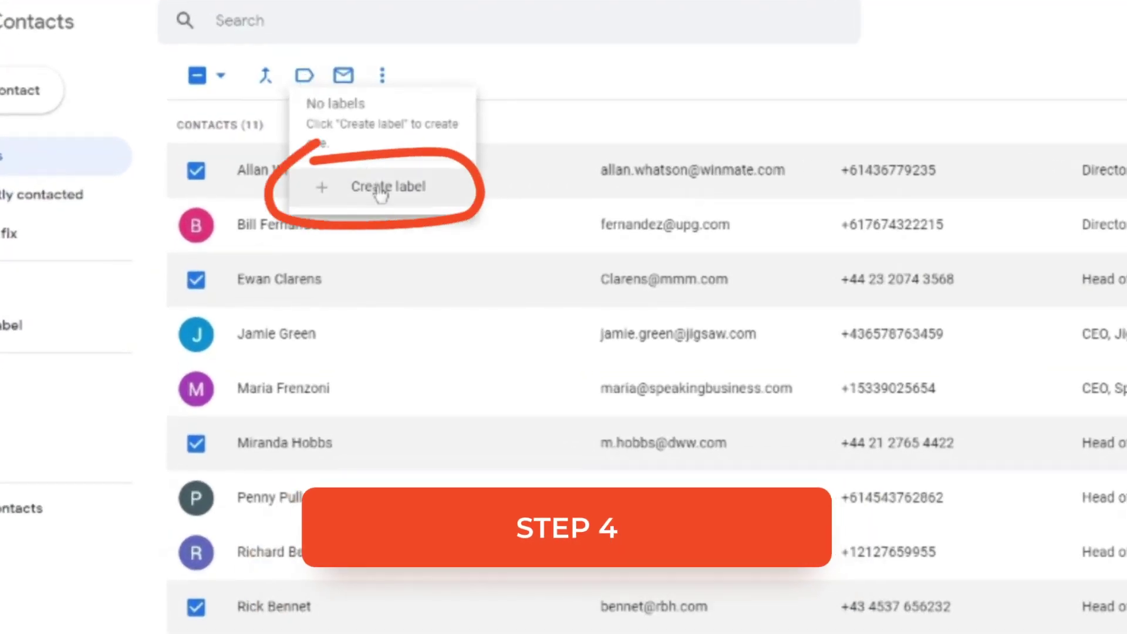
Step: Create and save a label named 'IT industry' for the four selected contacts
{"action": "left_click", "coordinate": [382, 188]}
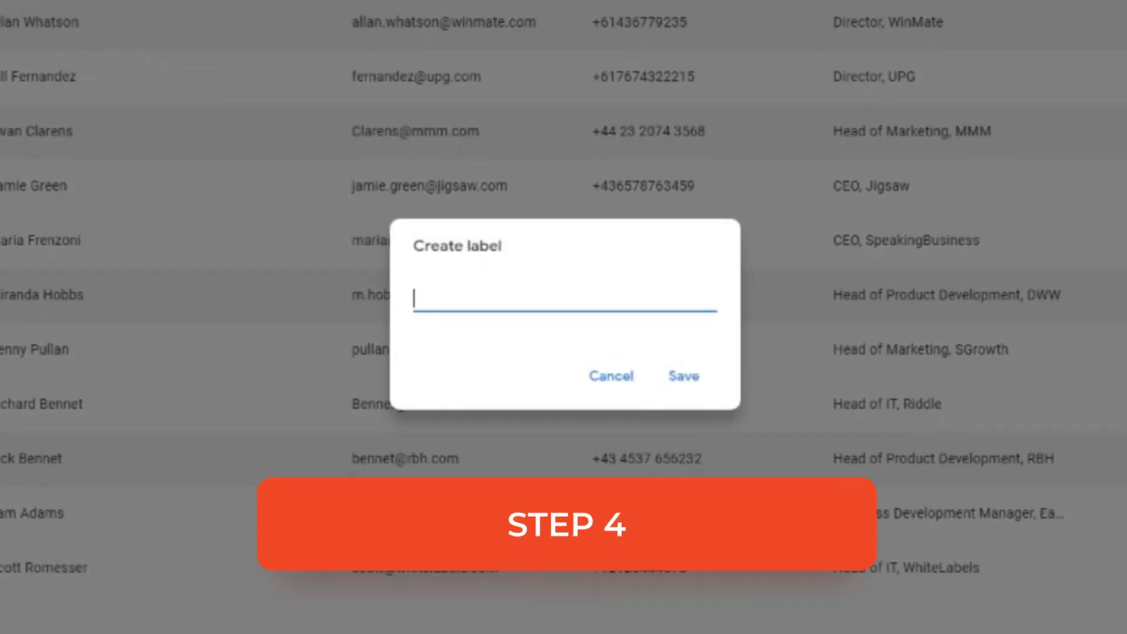
{"action": "type", "text": "IT"}
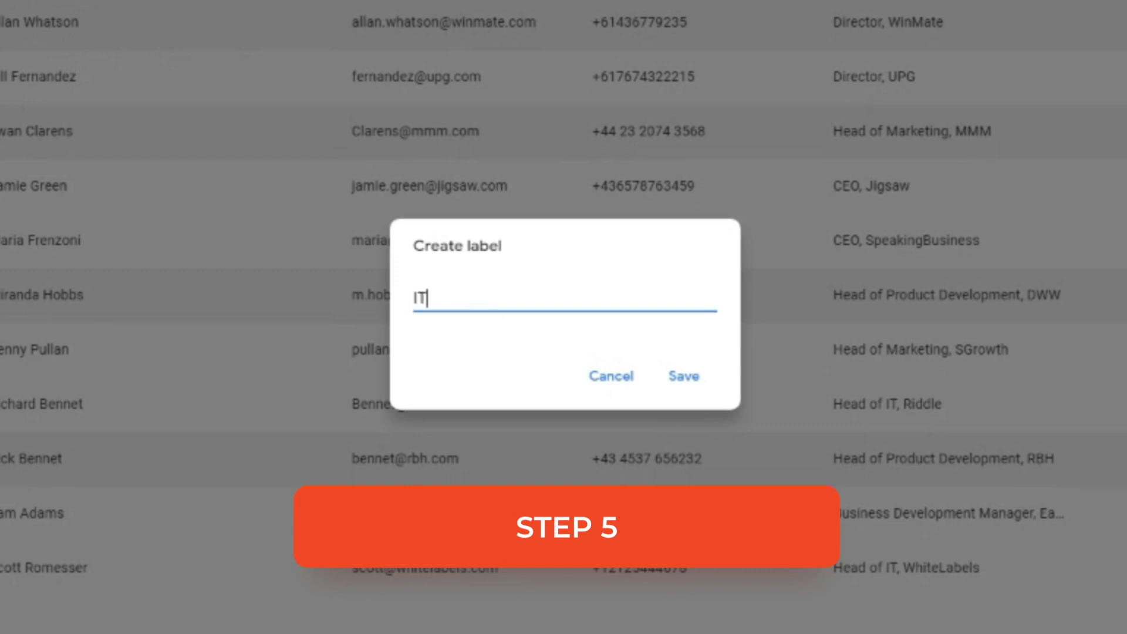
{"action": "type", "text": " industry"}
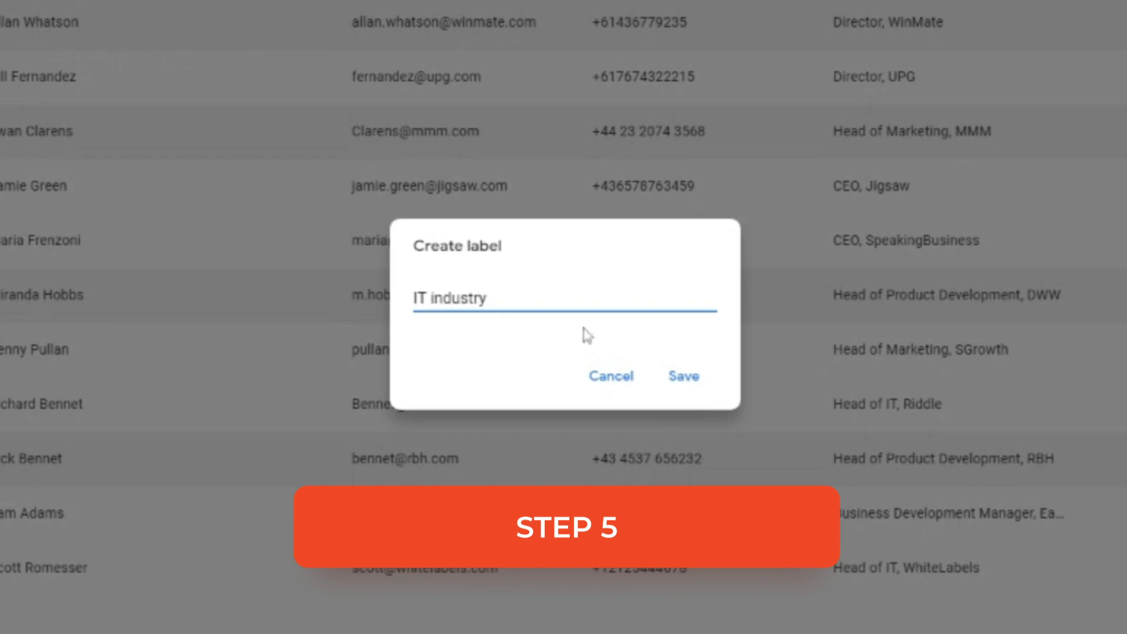
{"action": "left_click", "coordinate": [683, 376]}
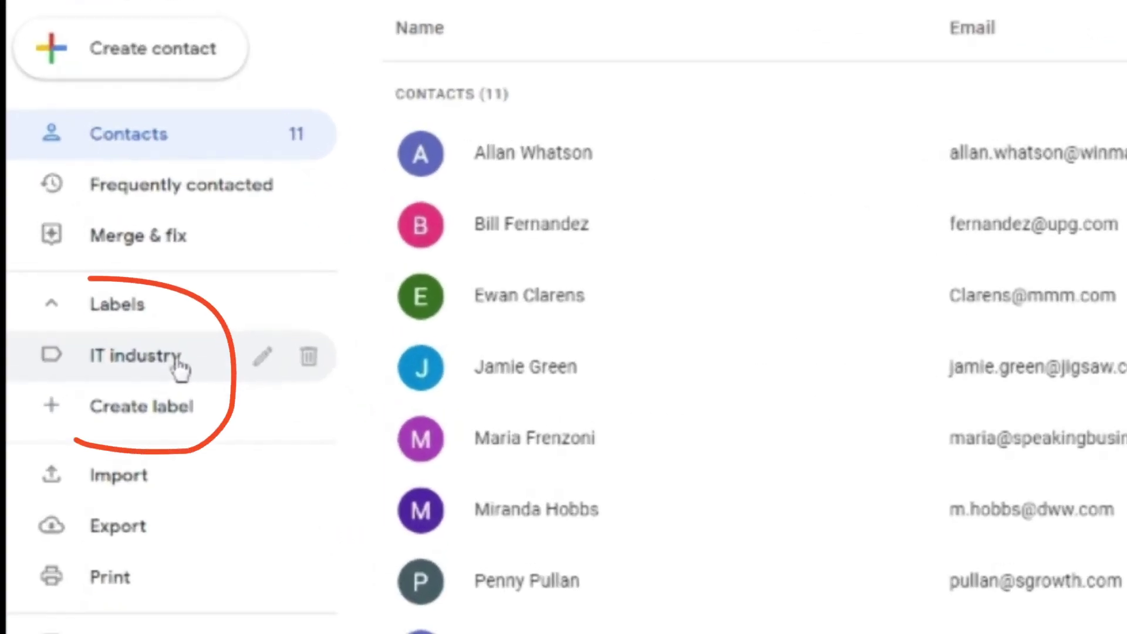
Step: Filter the contact list to the IT industry label in the sidebar
{"action": "left_click", "coordinate": [177, 359]}
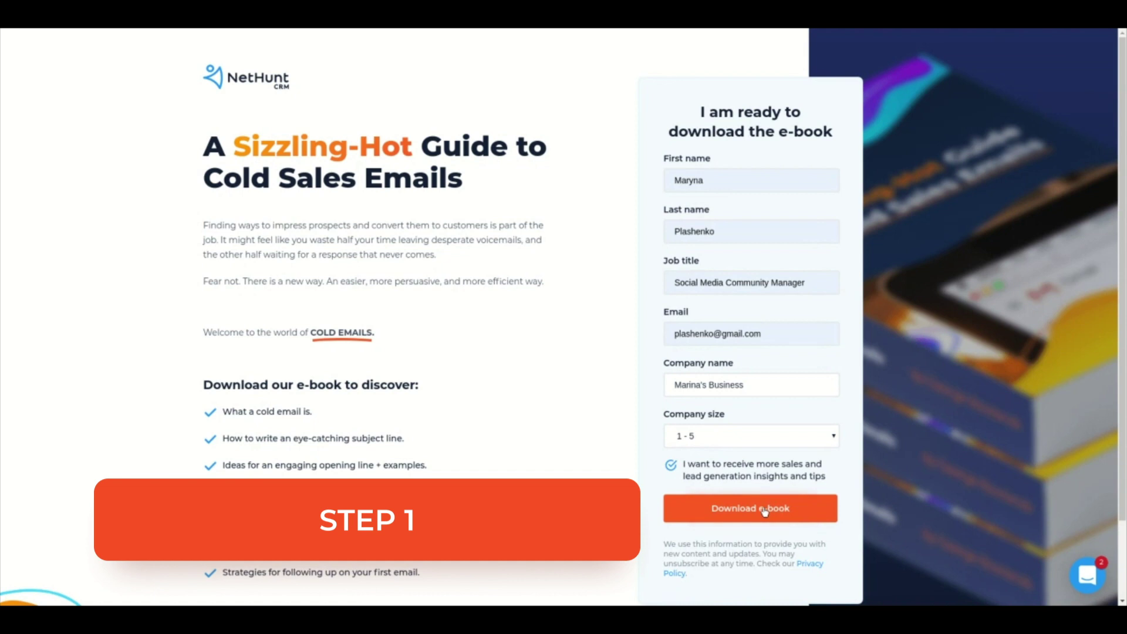
Step: Submit the filled NetHunt CRM form to download the cold sales emails e-book
{"action": "left_click", "coordinate": [765, 510]}
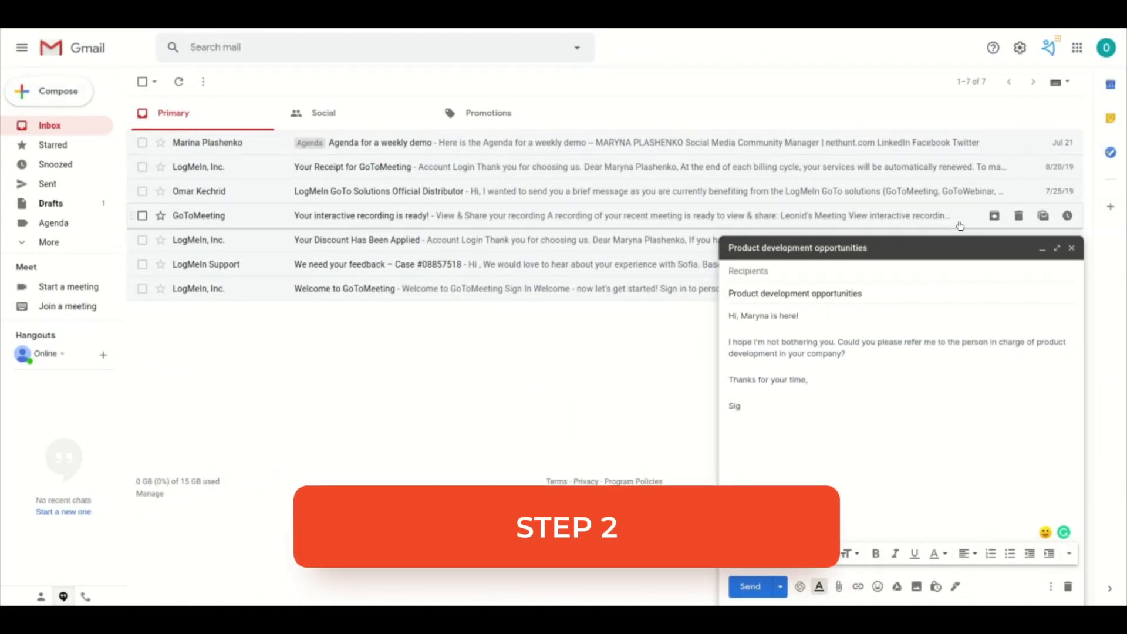
Step: Address the draft to the IT industry label by typing 'it' in Recipients
{"action": "left_click", "coordinate": [749, 272]}
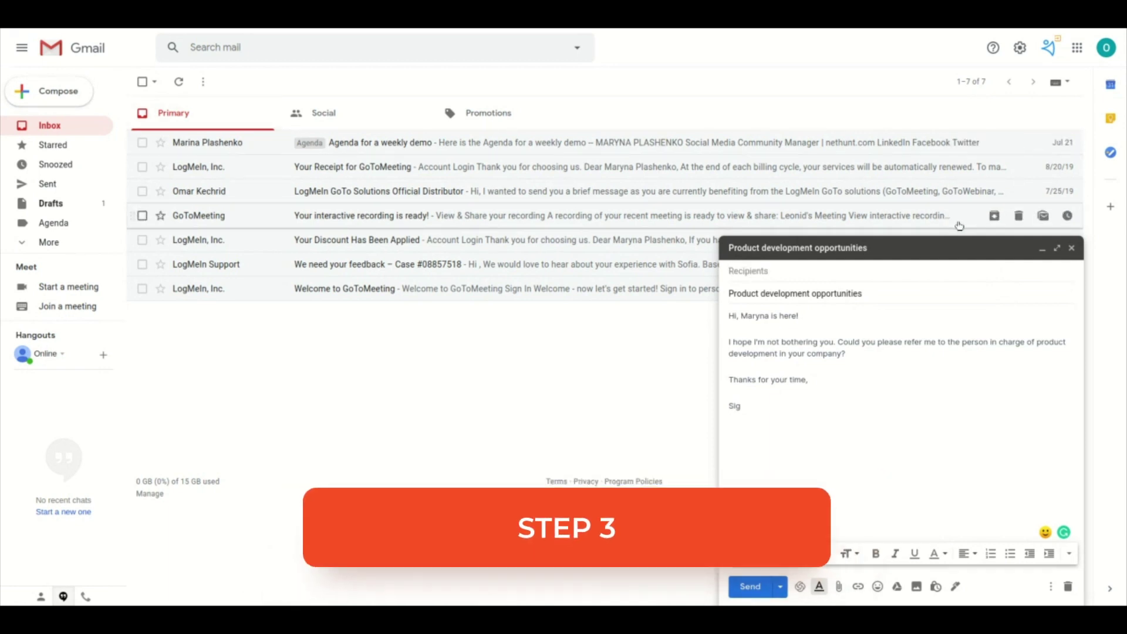
{"action": "left_click", "coordinate": [749, 272]}
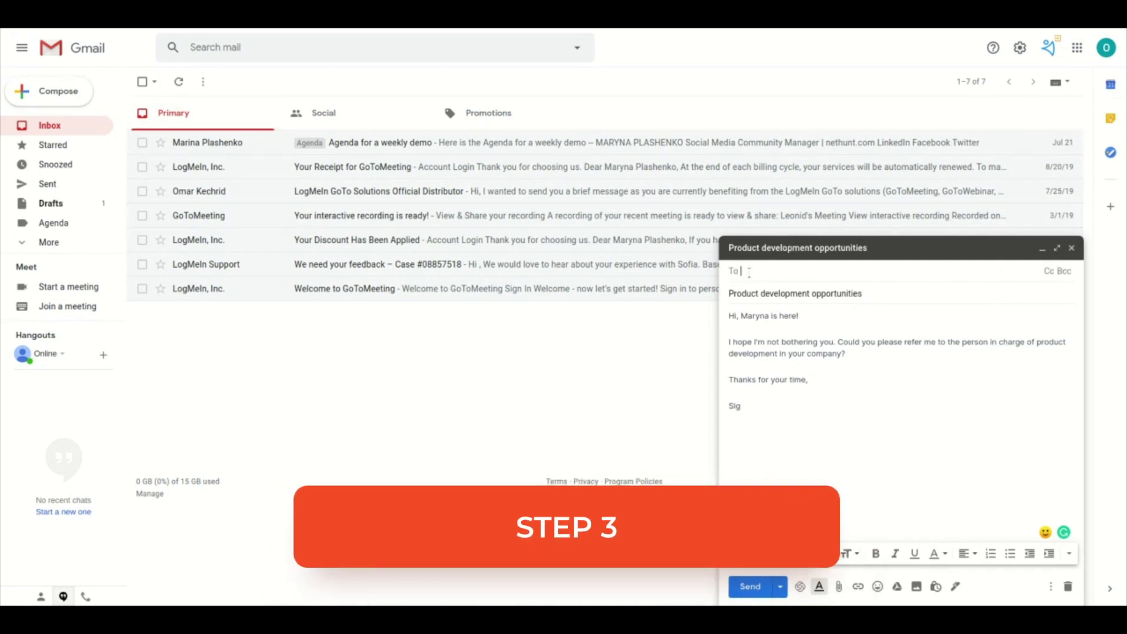
{"action": "type", "text": "it"}
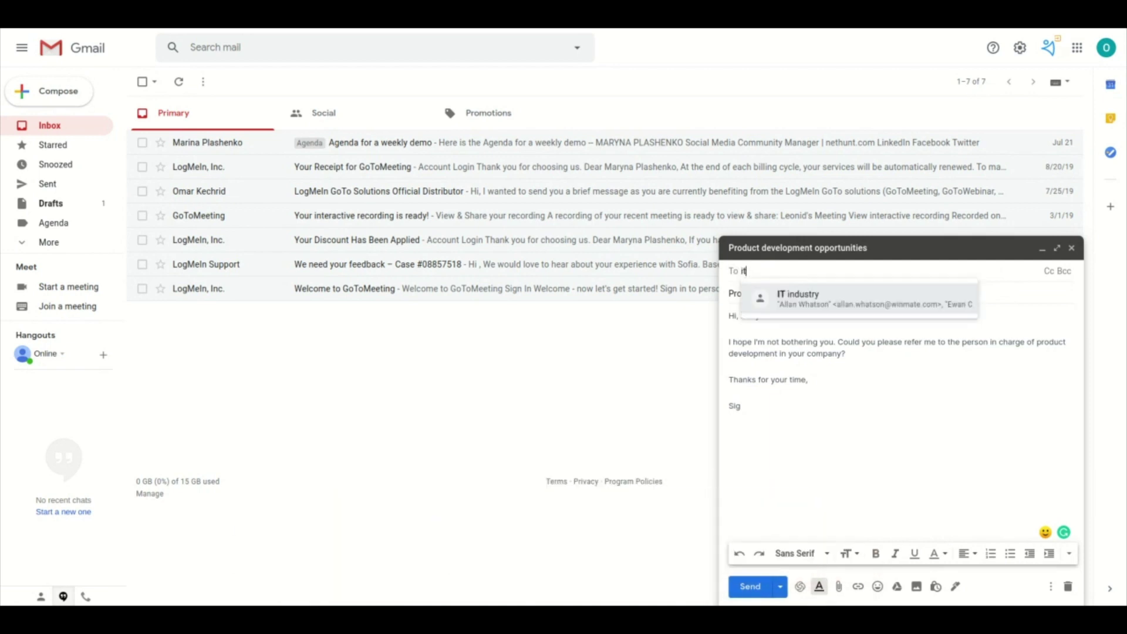
{"action": "left_click", "coordinate": [793, 299]}
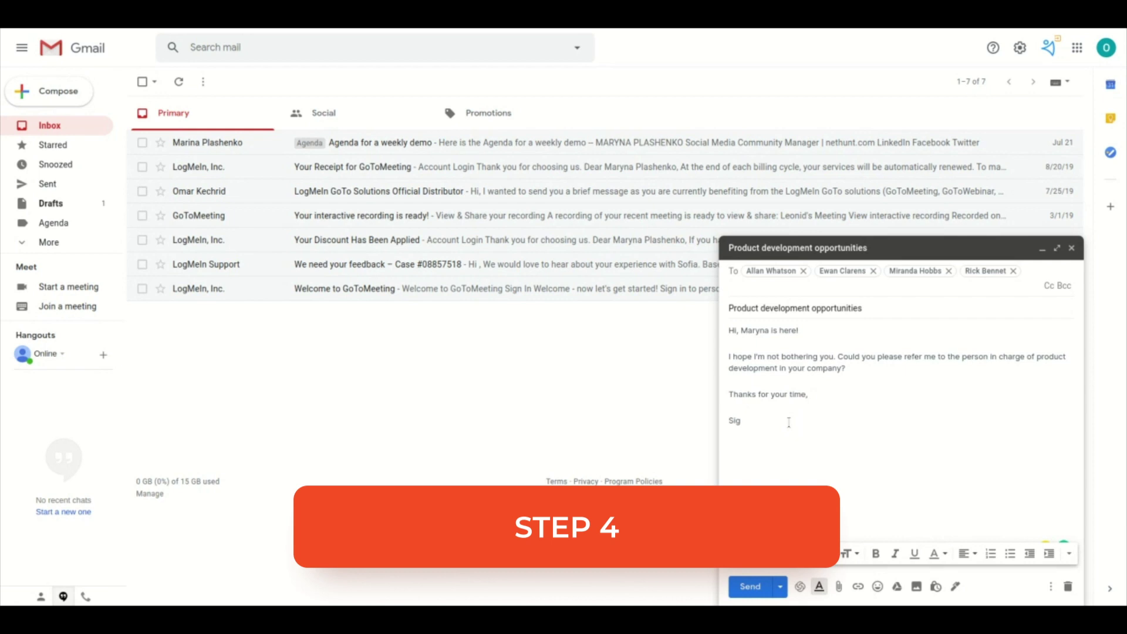